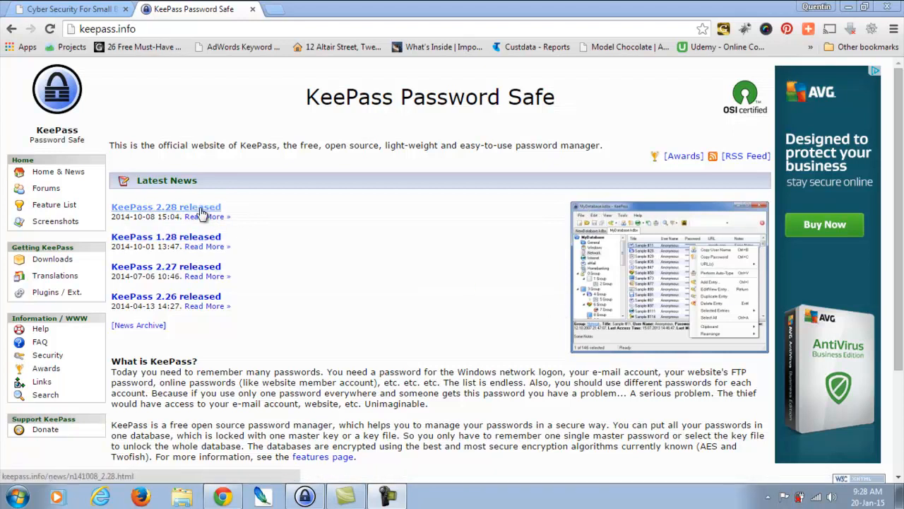
Step: Review the KeePass downloads page and ports list in Chrome, then switch to the KeePass program
left_click(49, 266)
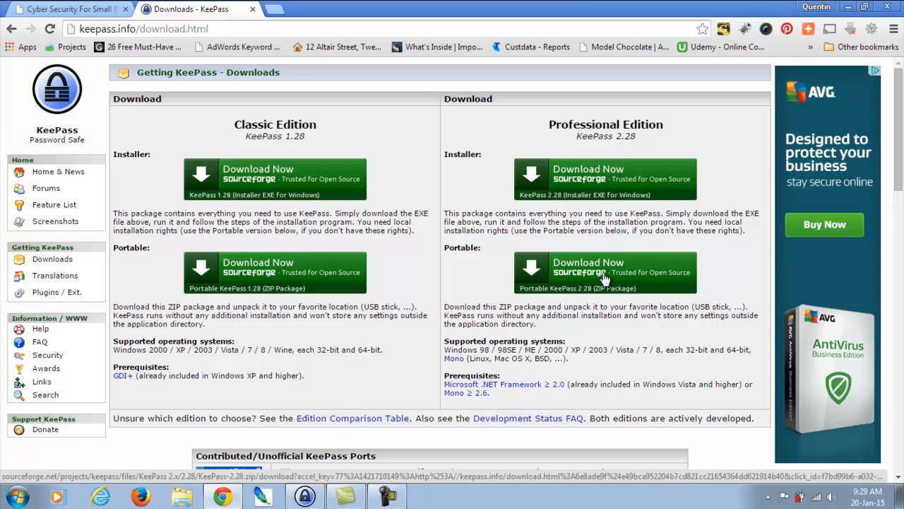
left_click_drag(902, 170, 901, 281)
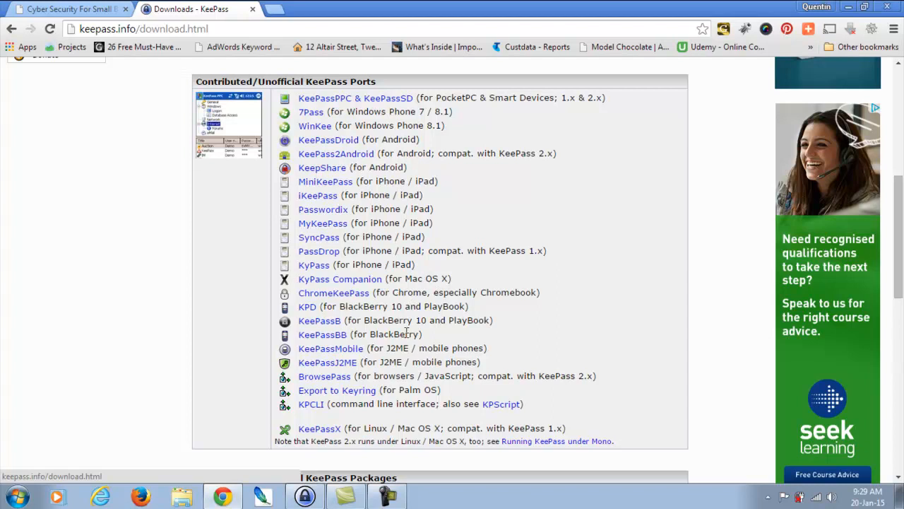
left_click(321, 501)
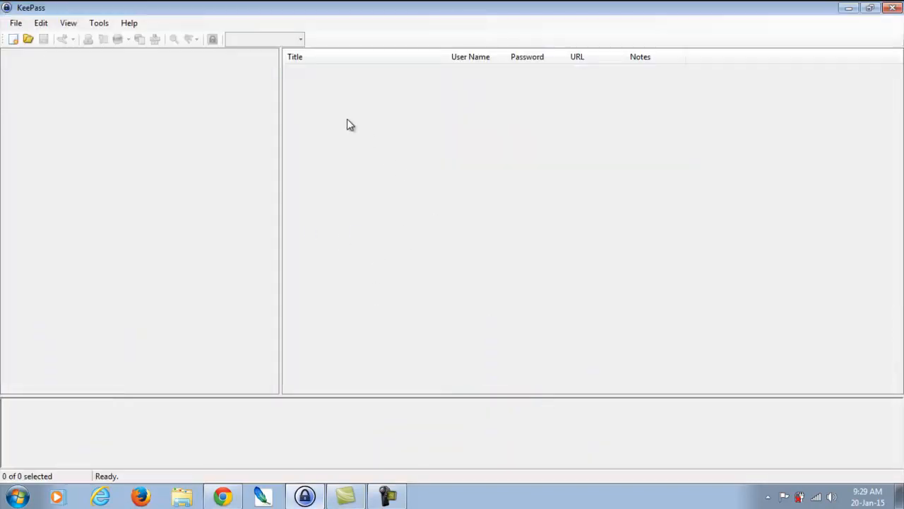
Step: Create a new database file cyber.kdbx in Documents, protected by a 10-character master password
left_click(16, 29)
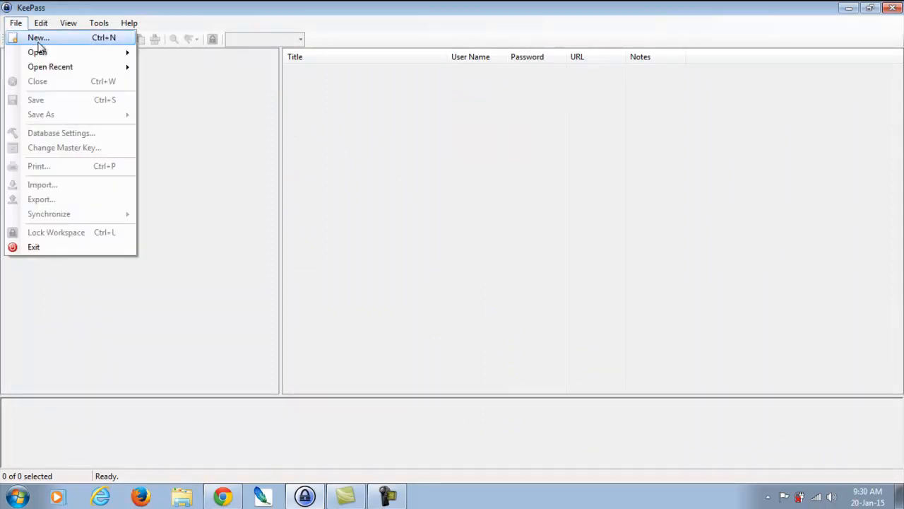
left_click(38, 40)
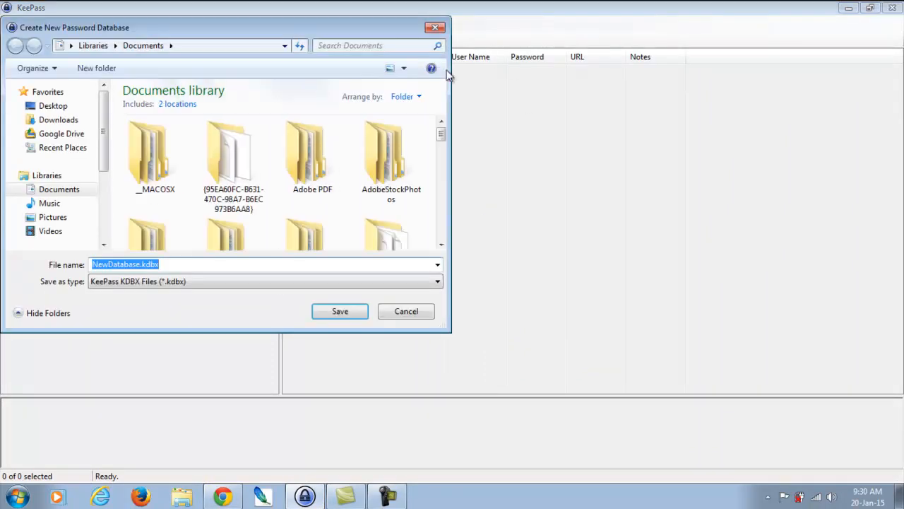
left_click(141, 264)
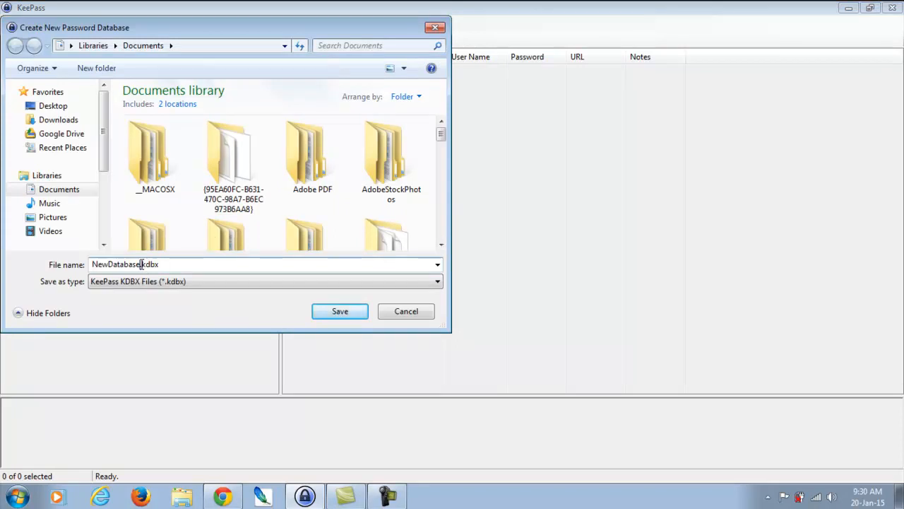
left_click_drag(141, 265, 22, 266)
type("c")
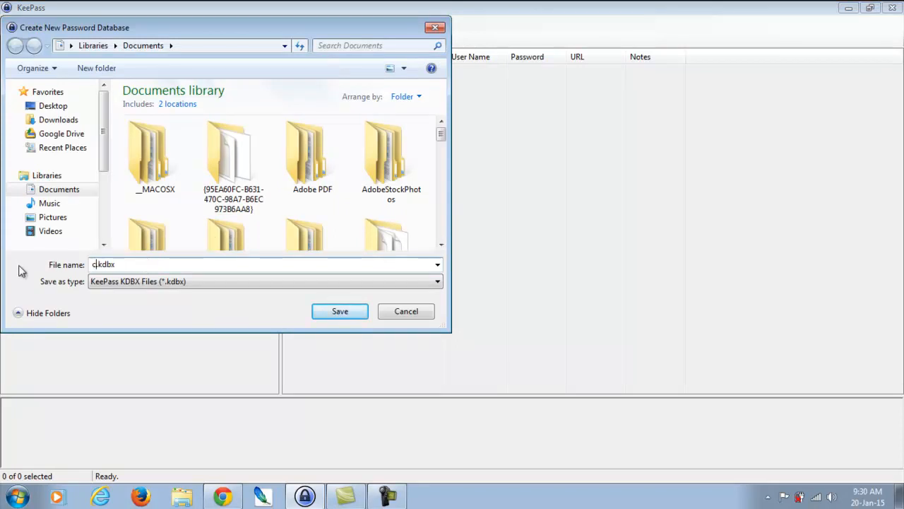
type("yber")
left_click(343, 316)
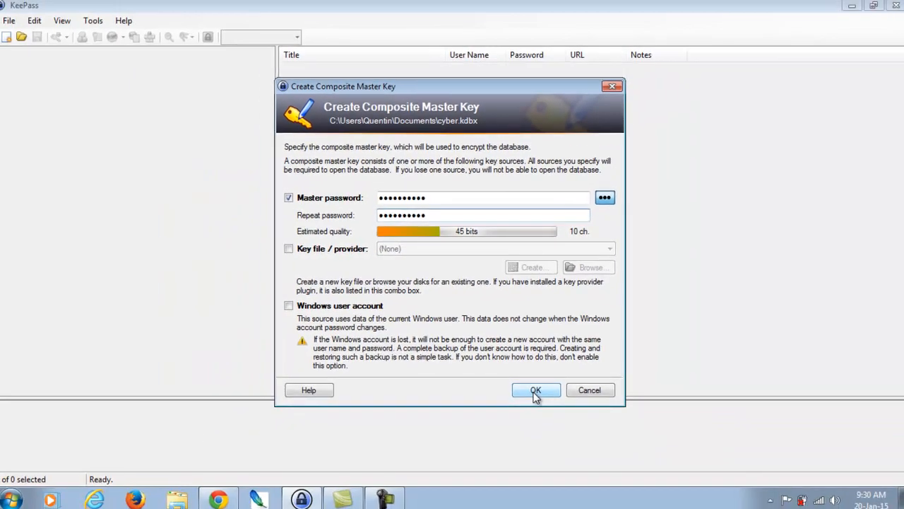
left_click(536, 392)
Step: Accept the default Database Settings, then glance through the File and Edit menus
left_click(523, 378)
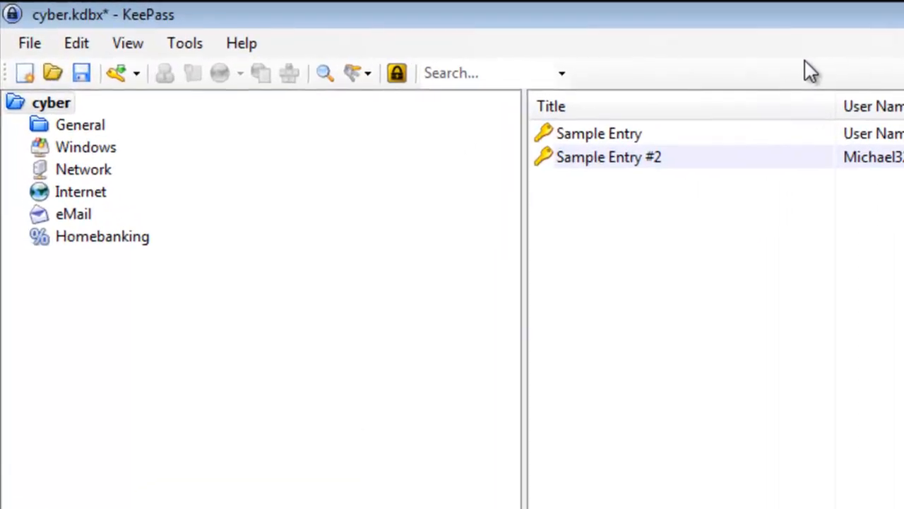
left_click(29, 46)
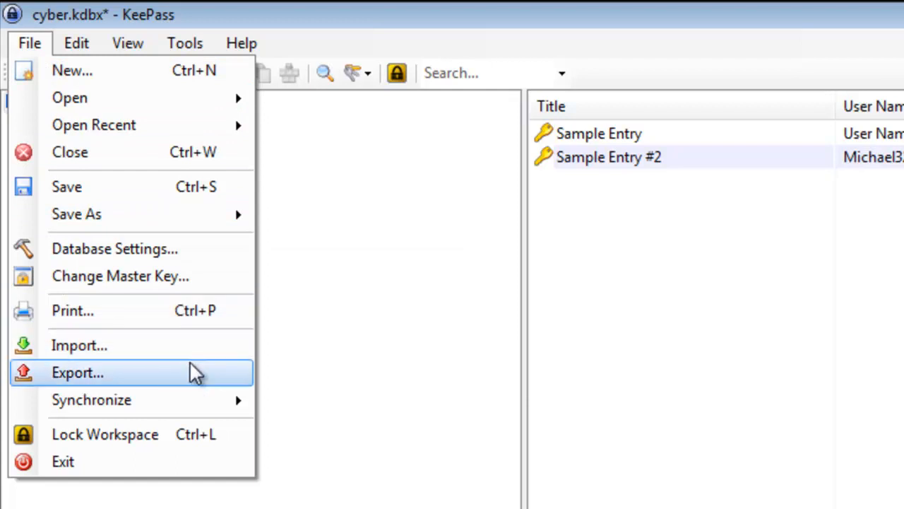
left_click(156, 19)
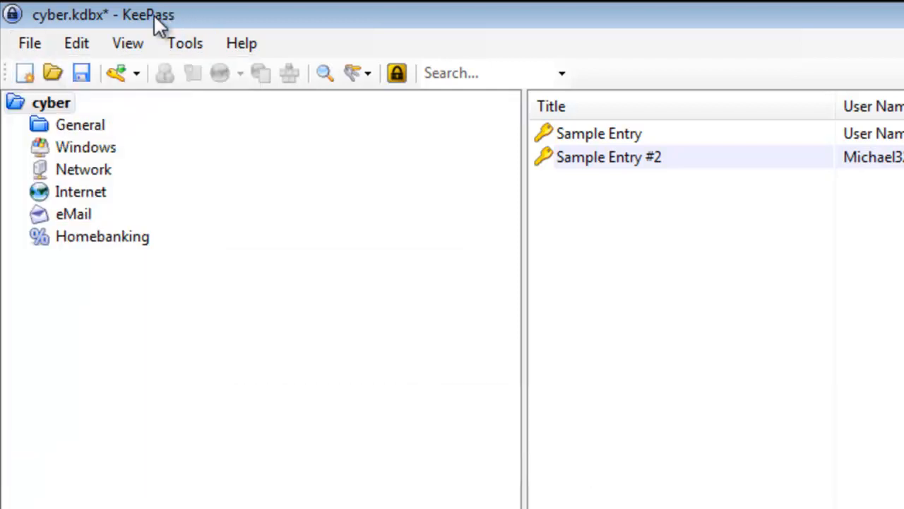
left_click(74, 44)
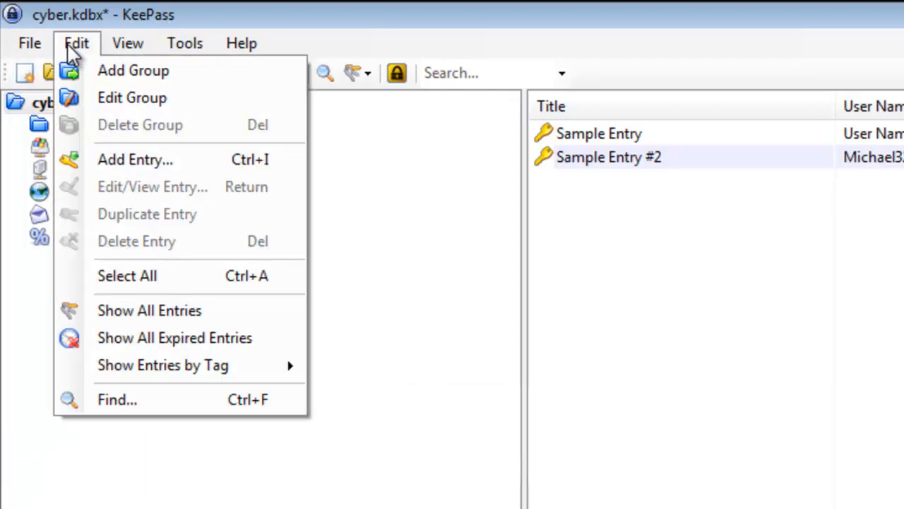
left_click(70, 43)
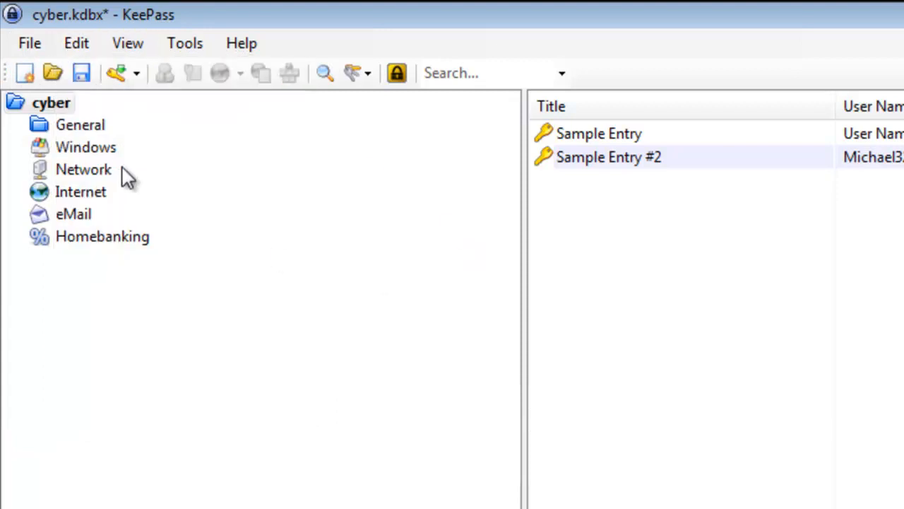
Step: Browse the Windows, Network, Internet, eMail and Homebanking groups
left_click(85, 147)
left_click(58, 174)
left_click(79, 199)
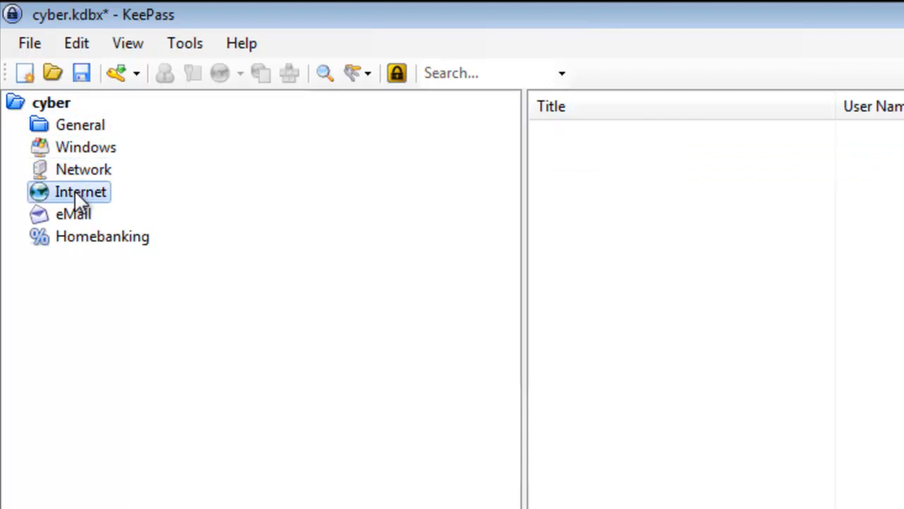
left_click(78, 215)
left_click(85, 242)
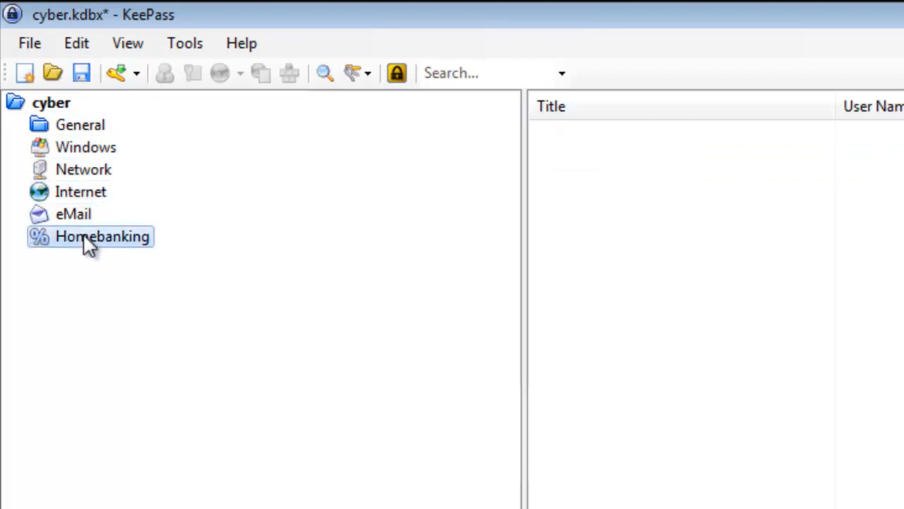
Step: Add a group named Websites and move it to the top level under cyber
left_click(78, 44)
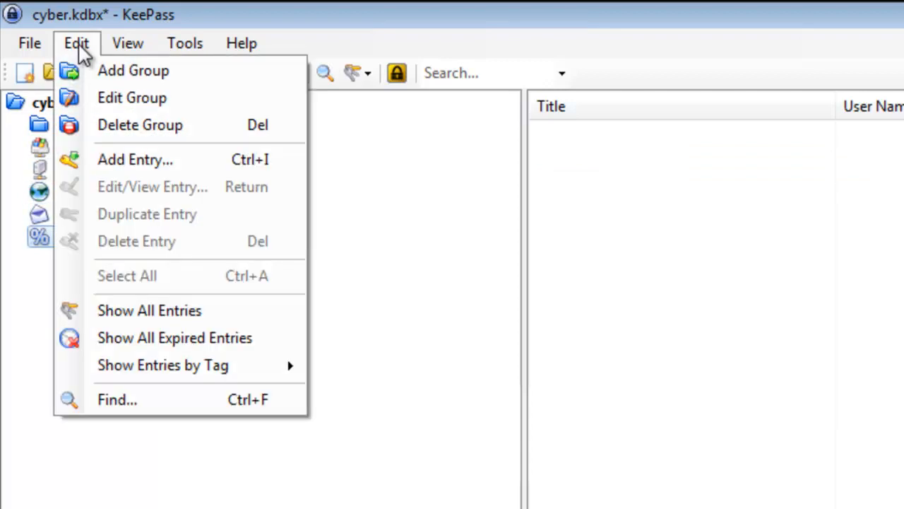
left_click(110, 74)
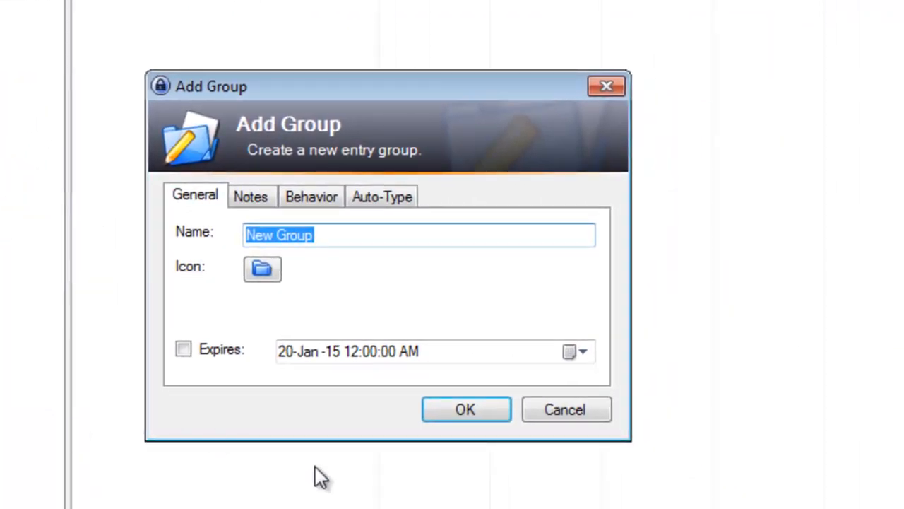
type("Websites")
key("Return")
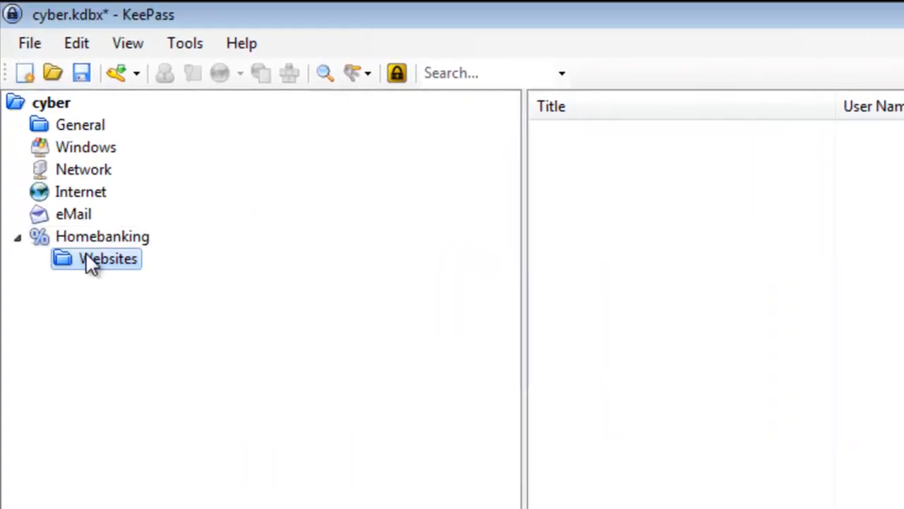
left_click_drag(85, 255, 45, 97)
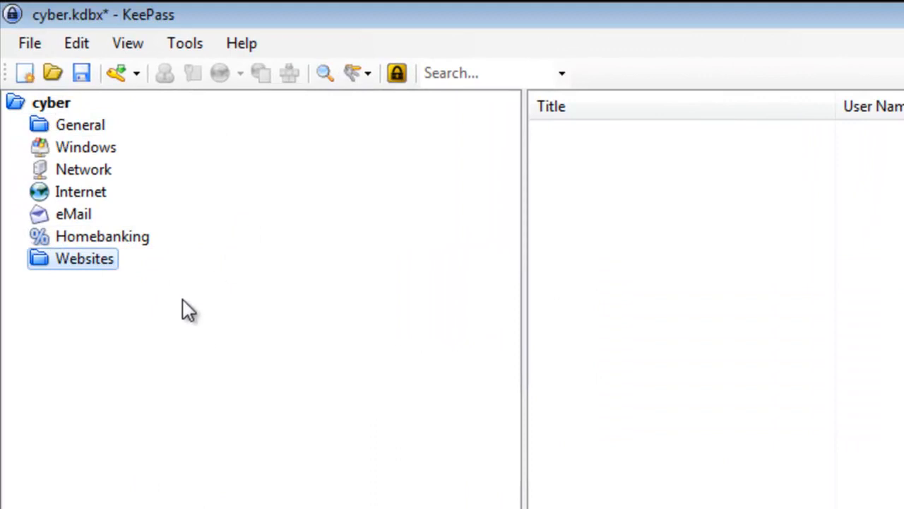
Step: Enable Minus and Special characters in the Password Generator options
left_click(114, 45)
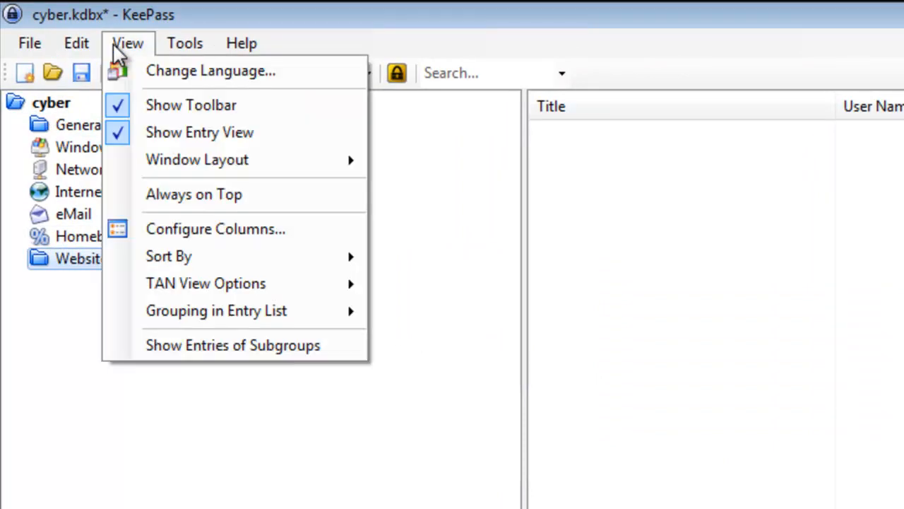
mouse_move(186, 42)
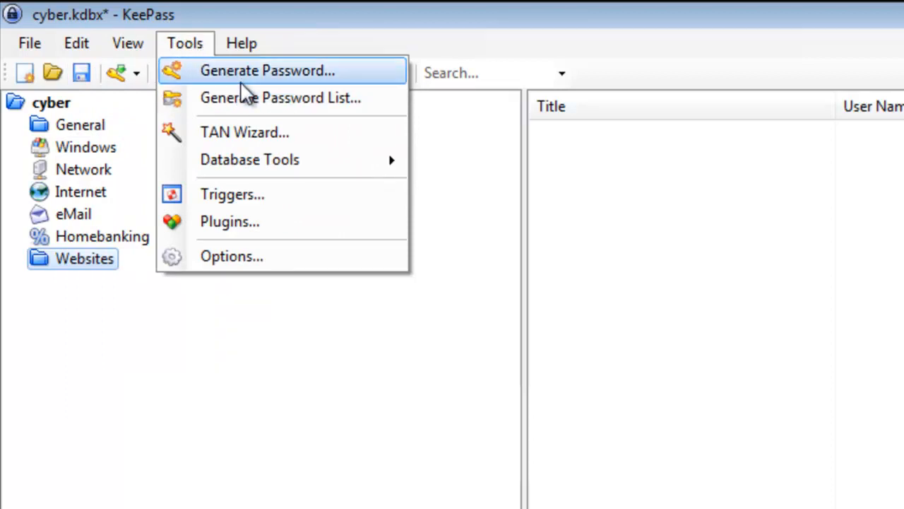
left_click(243, 77)
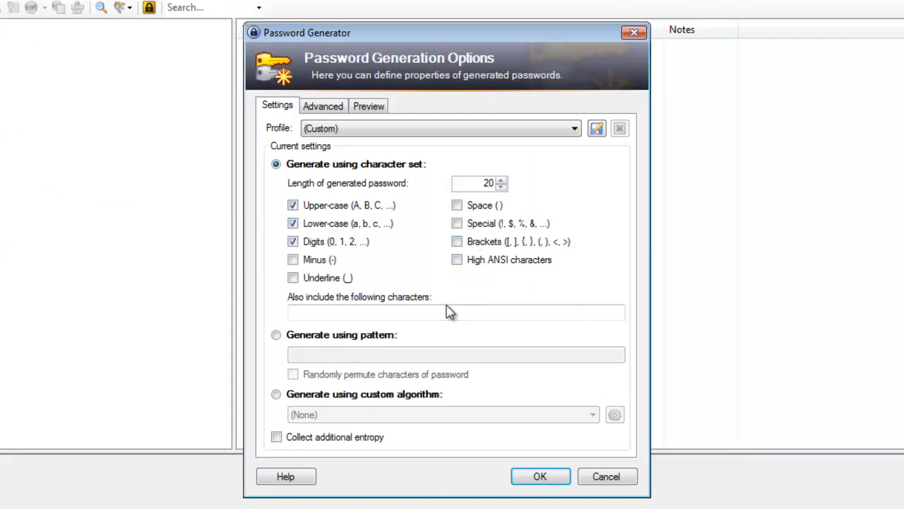
left_click(292, 263)
left_click(458, 224)
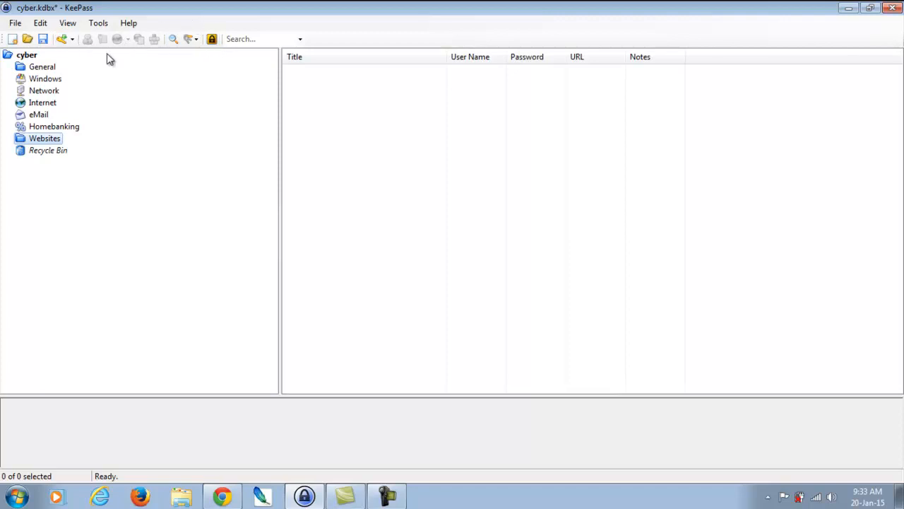
Step: Open Sample Entry for editing and replace its password with a 40-bit hex key
left_click(36, 57)
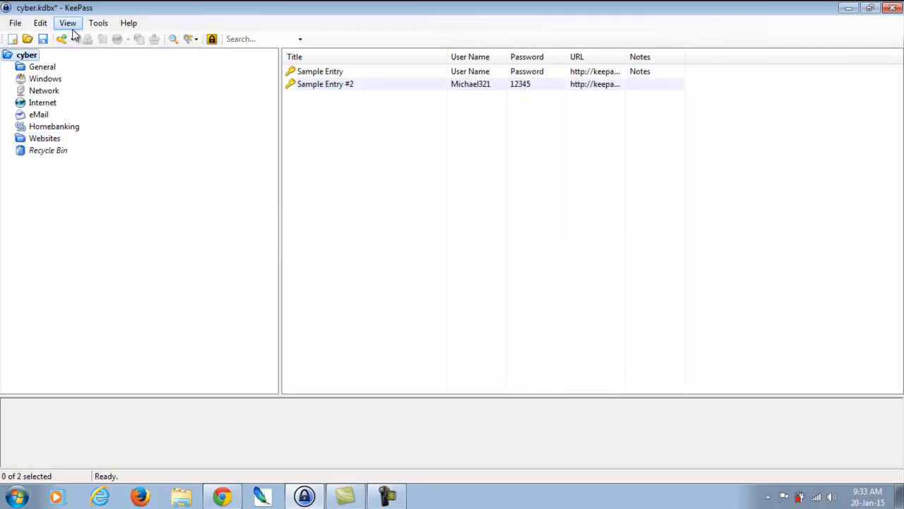
left_click(322, 73)
double_click(323, 74)
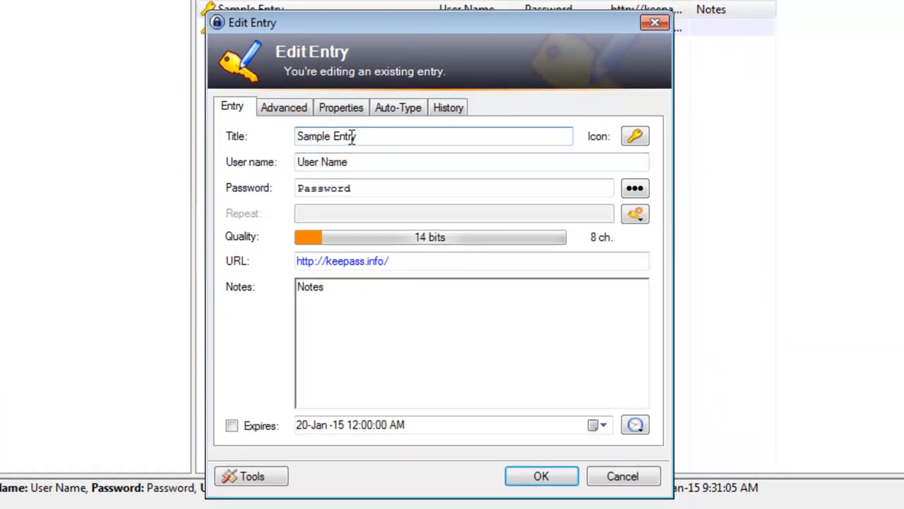
double_click(474, 188)
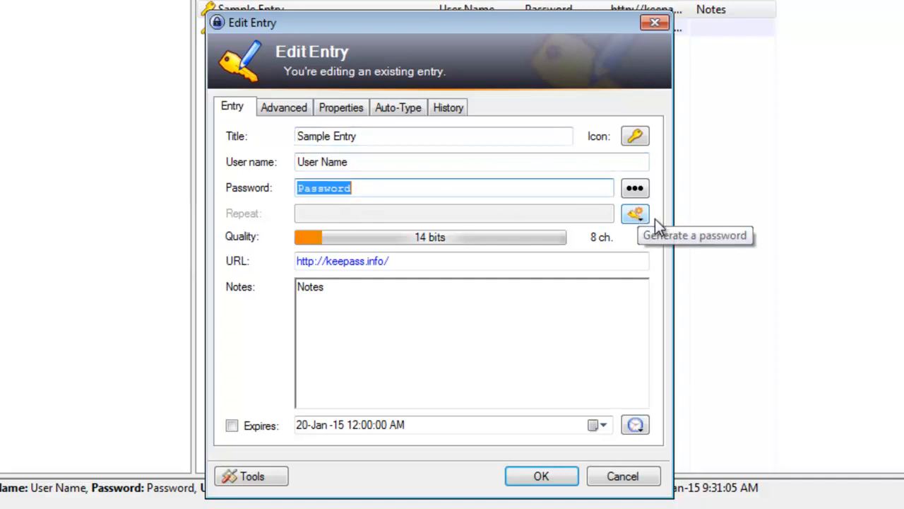
left_click(638, 214)
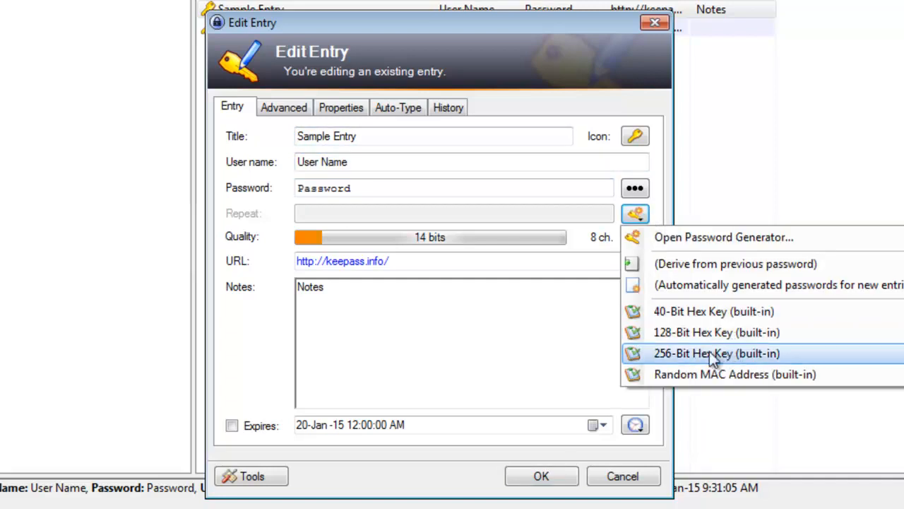
left_click(710, 310)
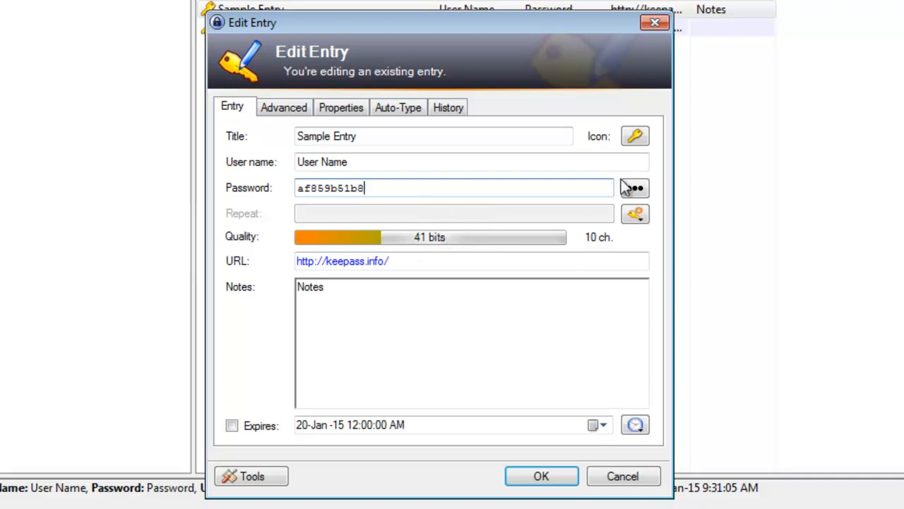
Step: Try 256-bit, 128-bit, then 40-bit hex key passwords, and bring up the site's sign-in form
left_click(635, 214)
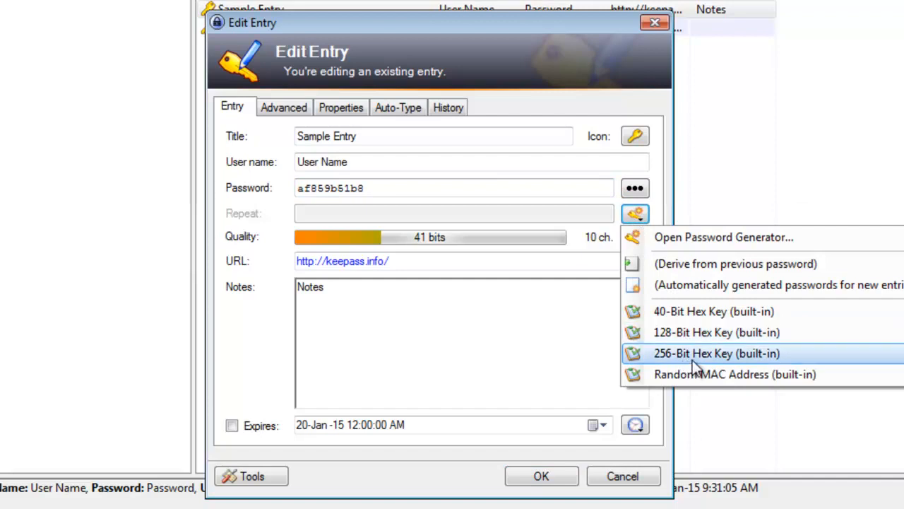
left_click(692, 359)
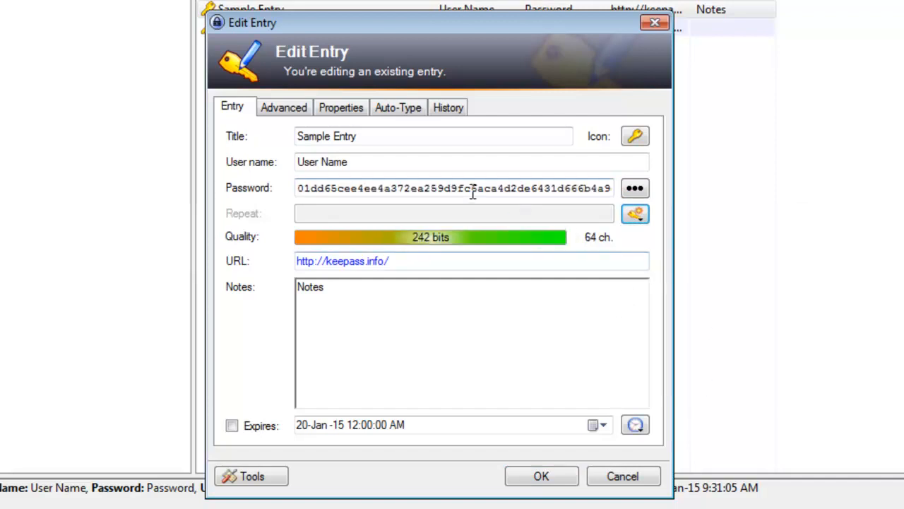
left_click_drag(438, 188, 789, 184)
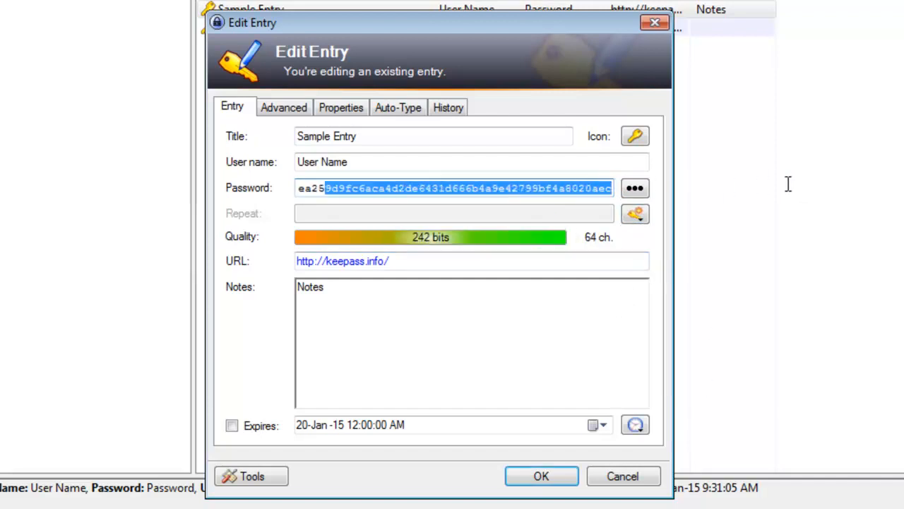
left_click(633, 214)
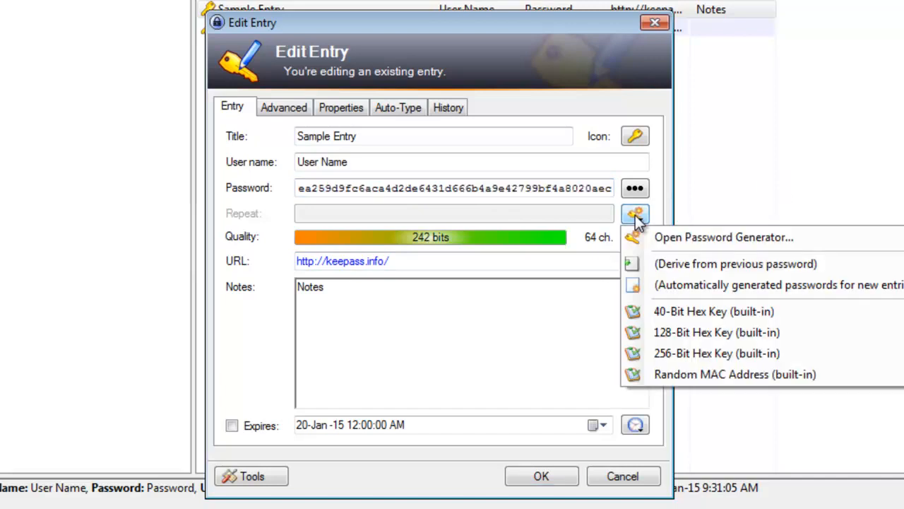
left_click(699, 334)
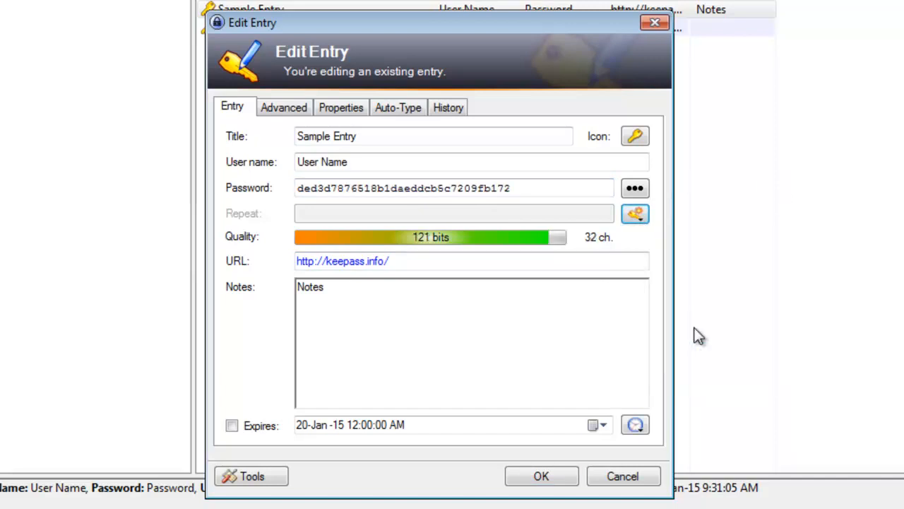
left_click(637, 215)
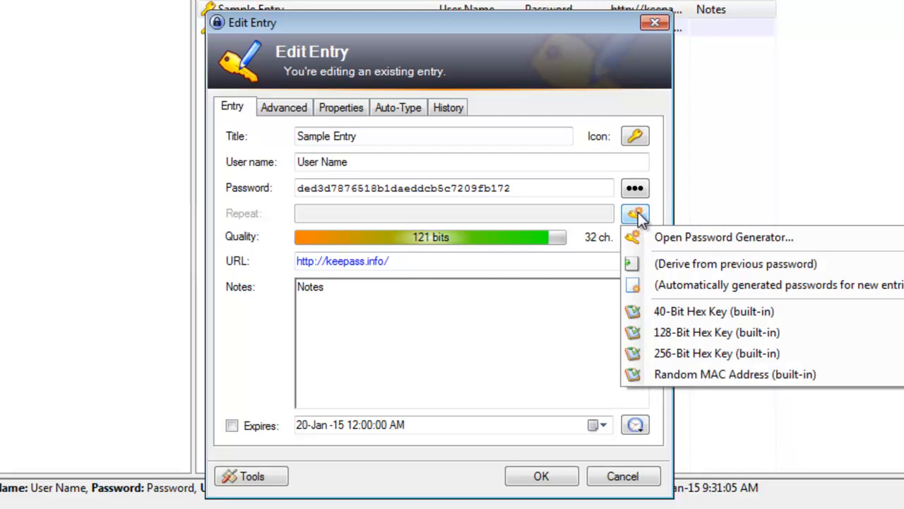
left_click(714, 312)
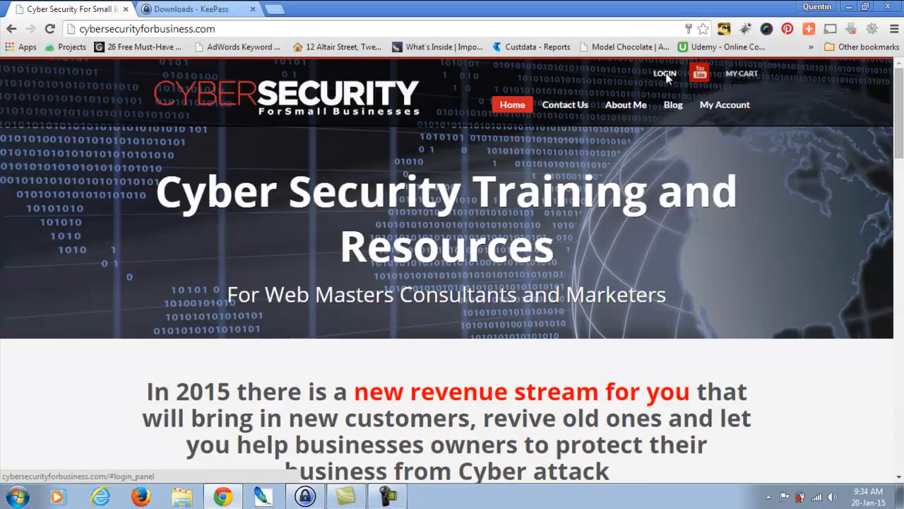
left_click(665, 75)
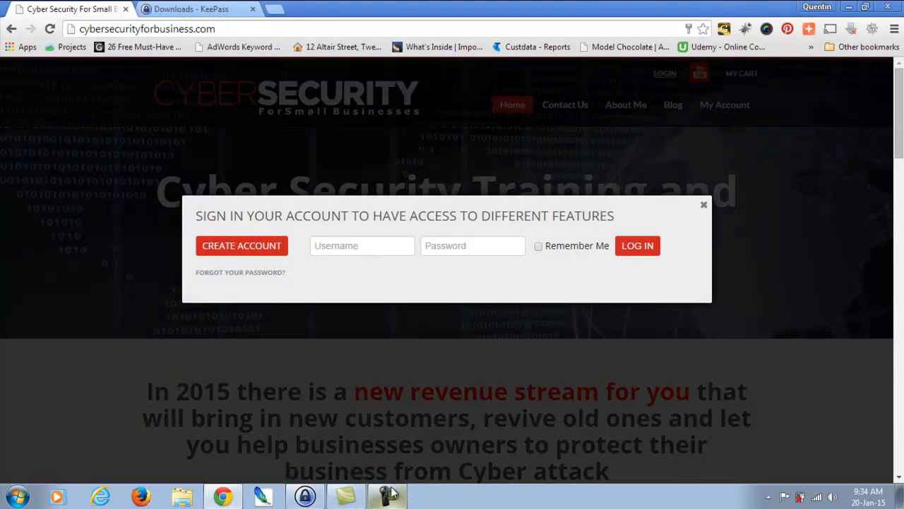
mouse_move(348, 483)
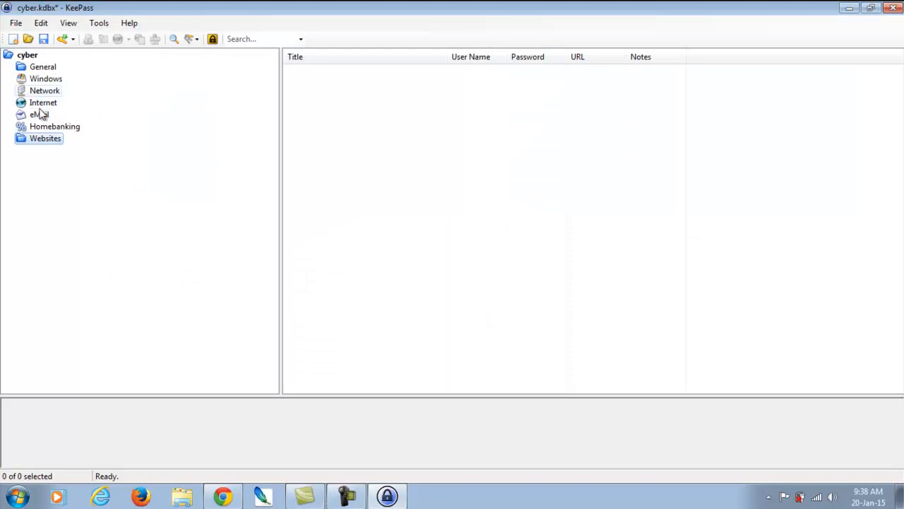
Step: Start saving the database to a file via Save As, then dismiss the Save Database dialog
left_click(16, 27)
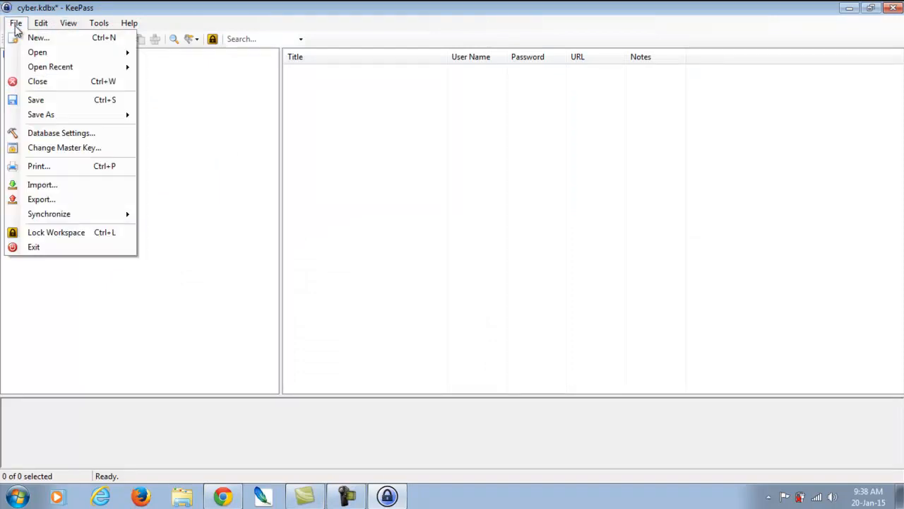
mouse_move(55, 115)
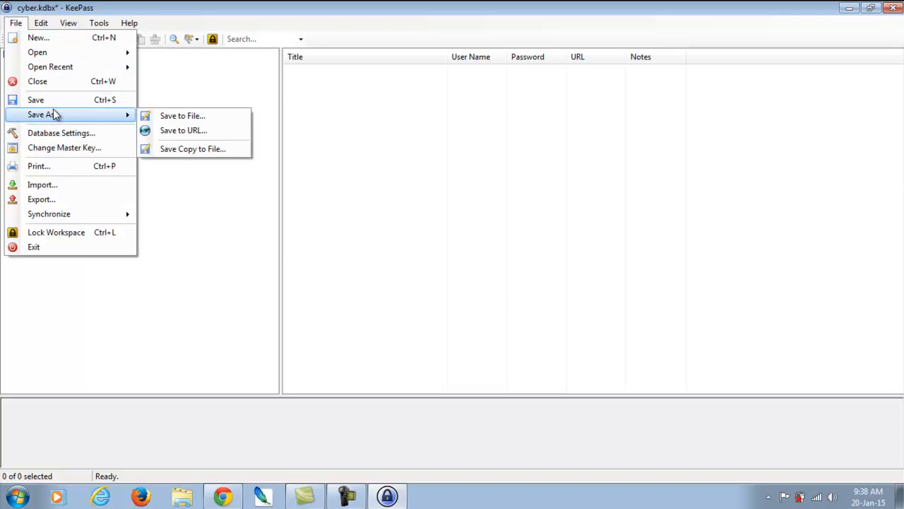
left_click(183, 117)
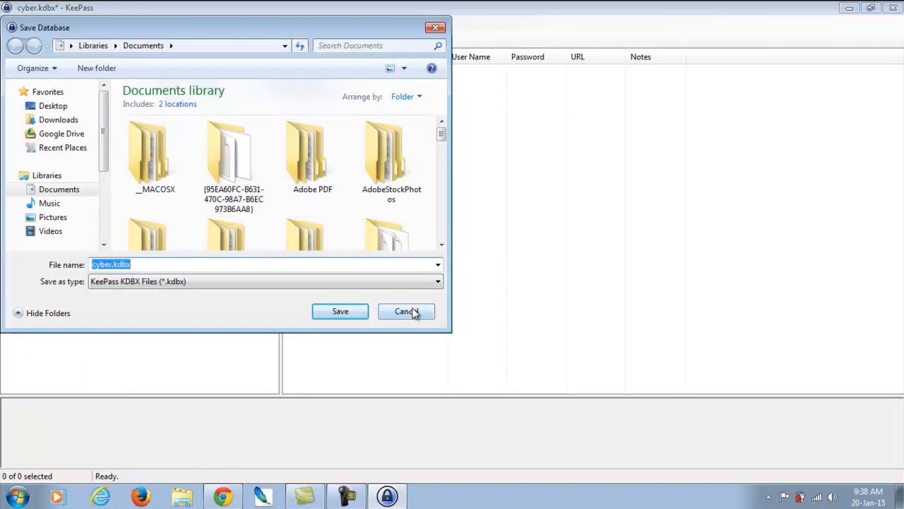
left_click(360, 312)
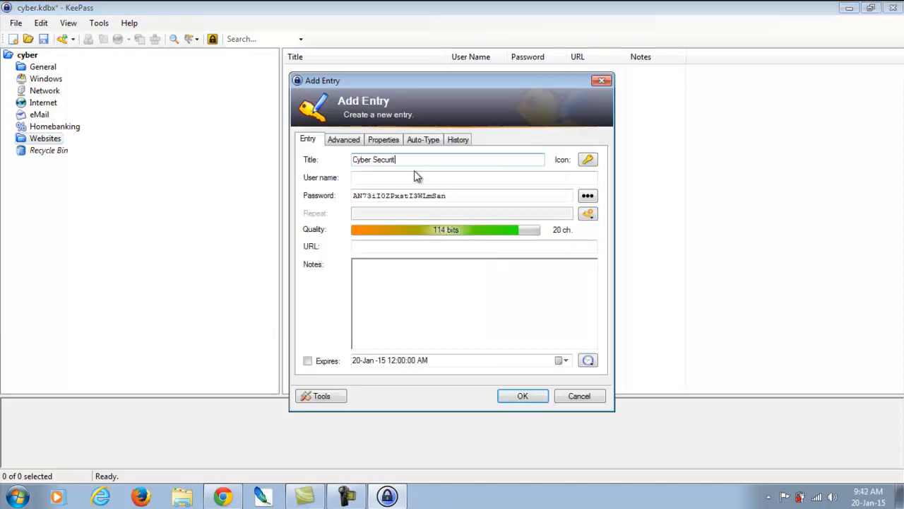
Step: Enter the user name, a custom password, the cybersecurityforbusiness.com URL and note 'Subscriber for CS'
left_click(384, 177)
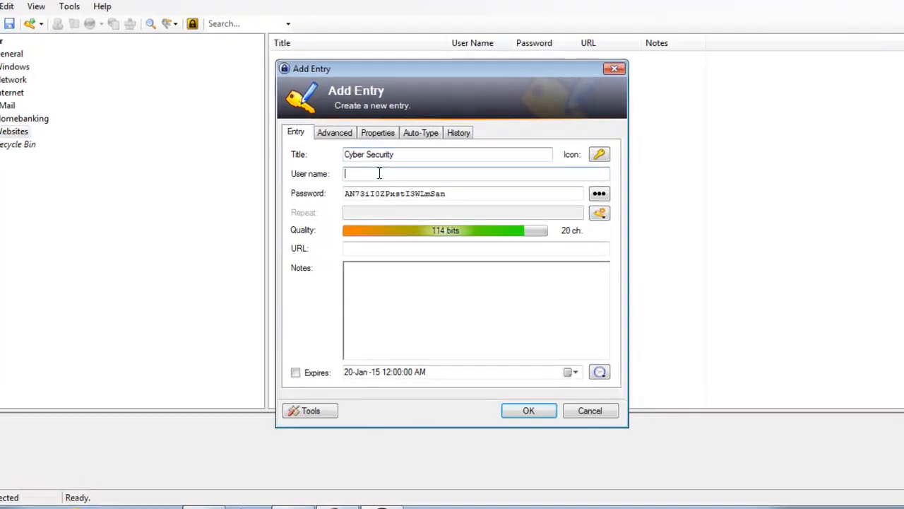
type("Q")
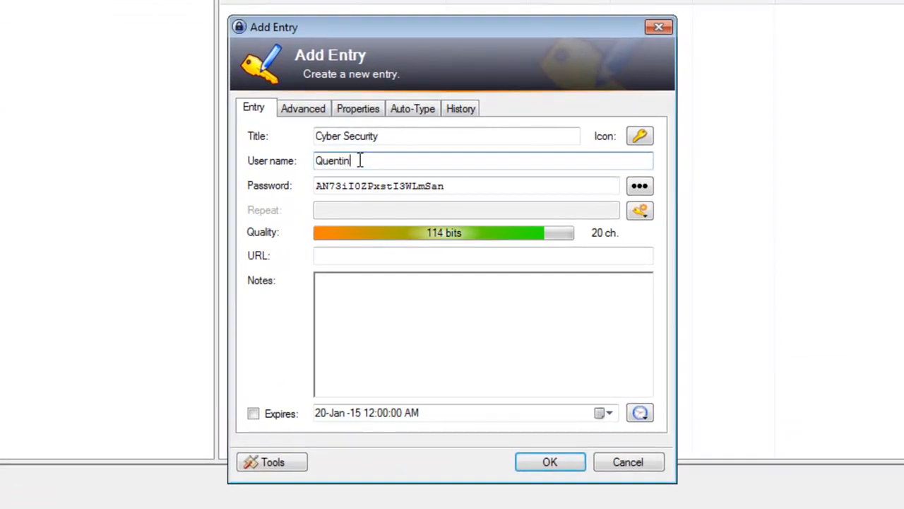
type("uentin")
left_click_drag(452, 187, 263, 171)
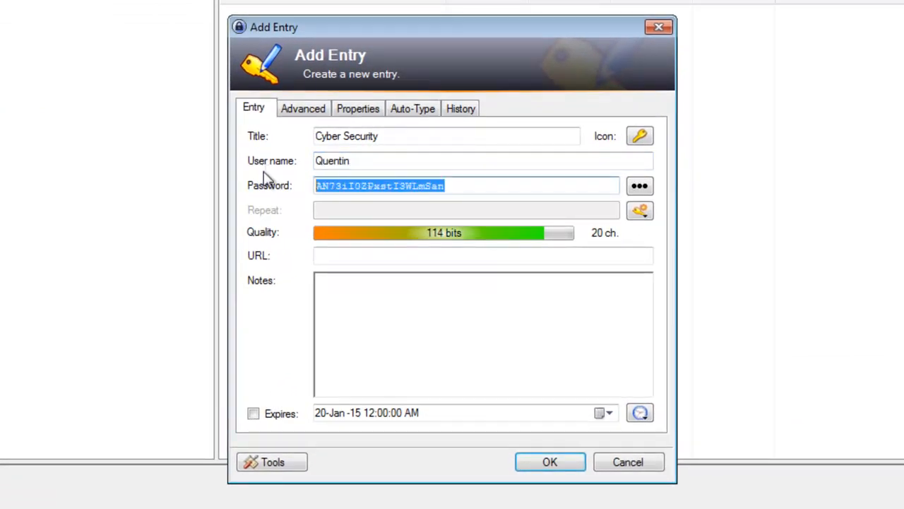
type("Q")
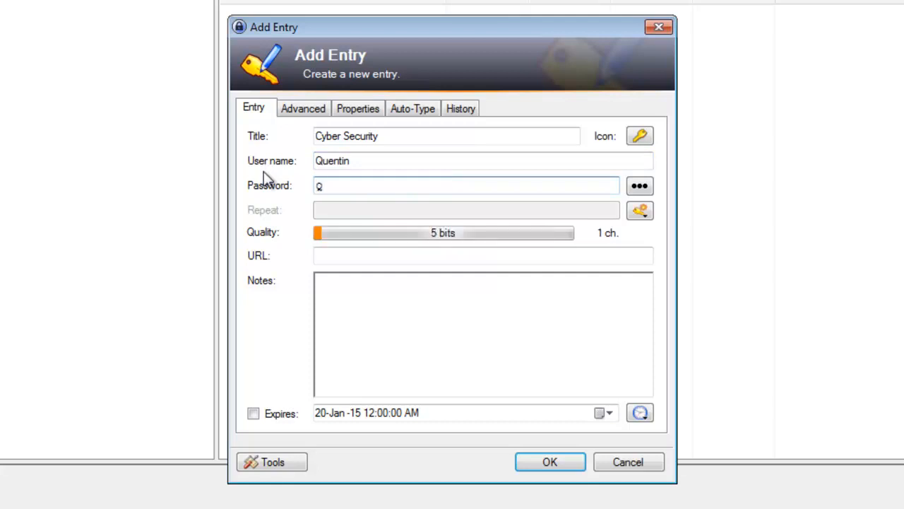
type("u")
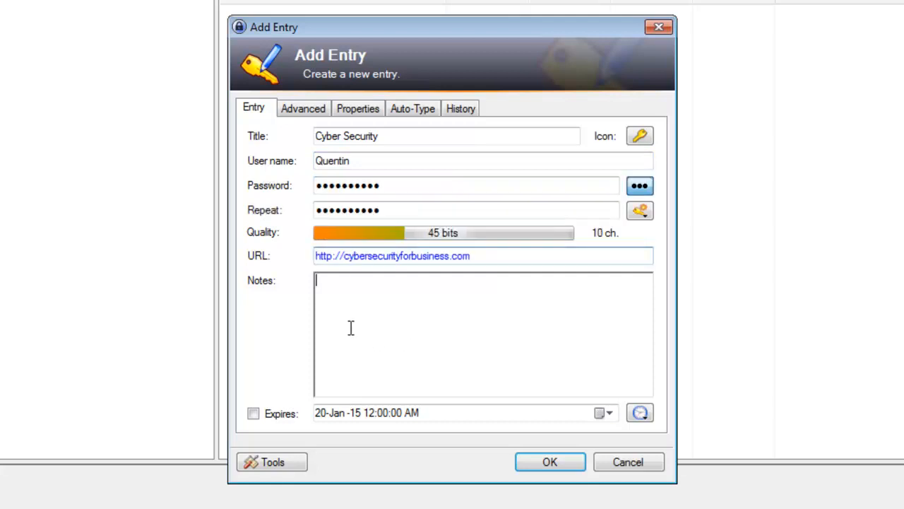
type("Subscriber for CS")
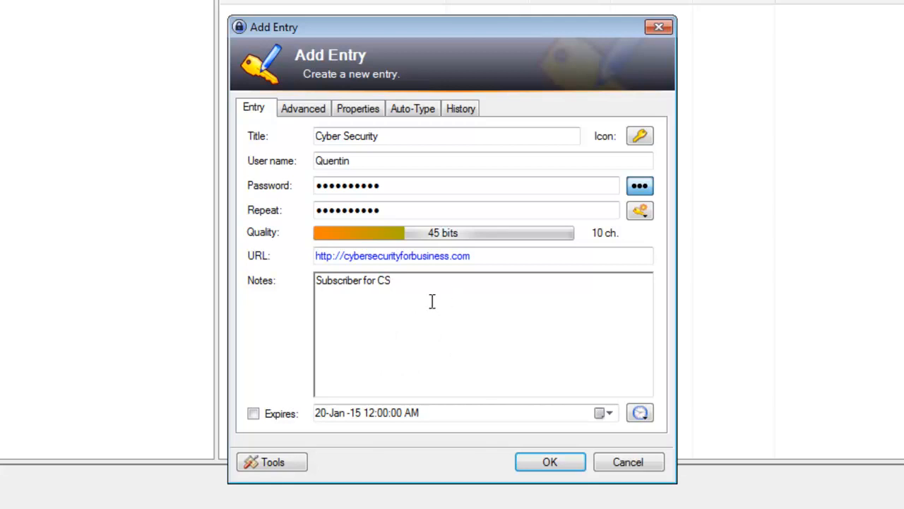
left_click(315, 109)
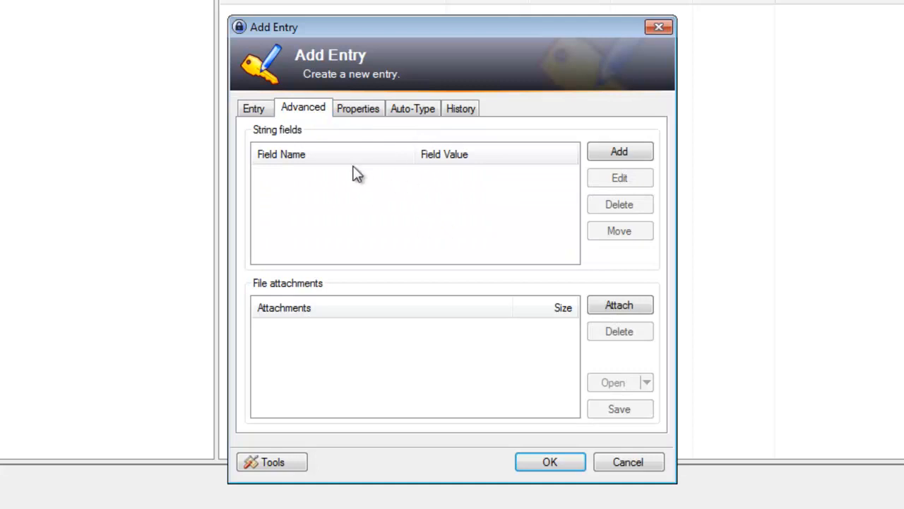
Step: Review the Properties, Auto-Type and History tabs, then save the Cyber Security entry
left_click(356, 113)
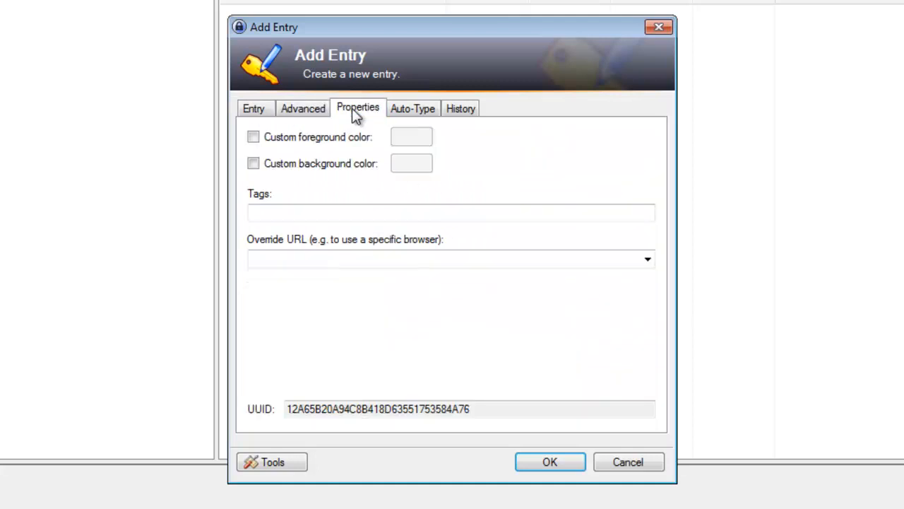
left_click(420, 111)
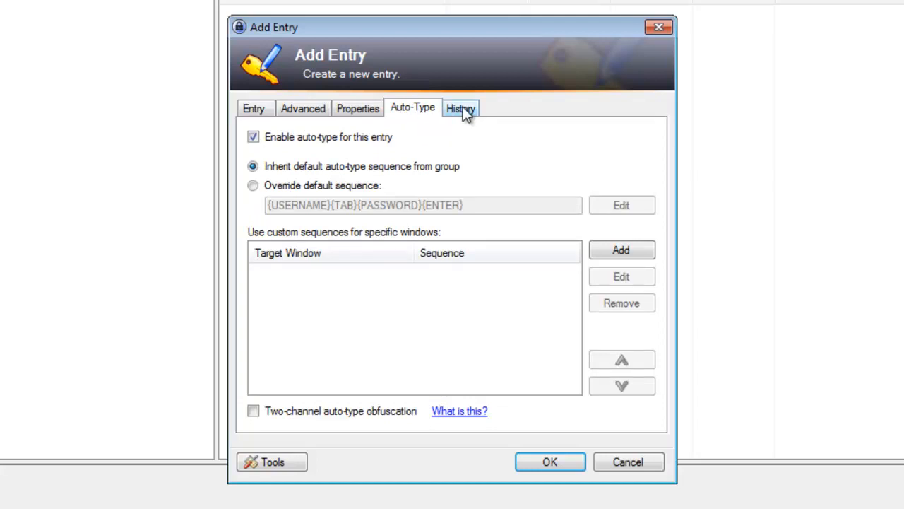
left_click(464, 112)
left_click(259, 113)
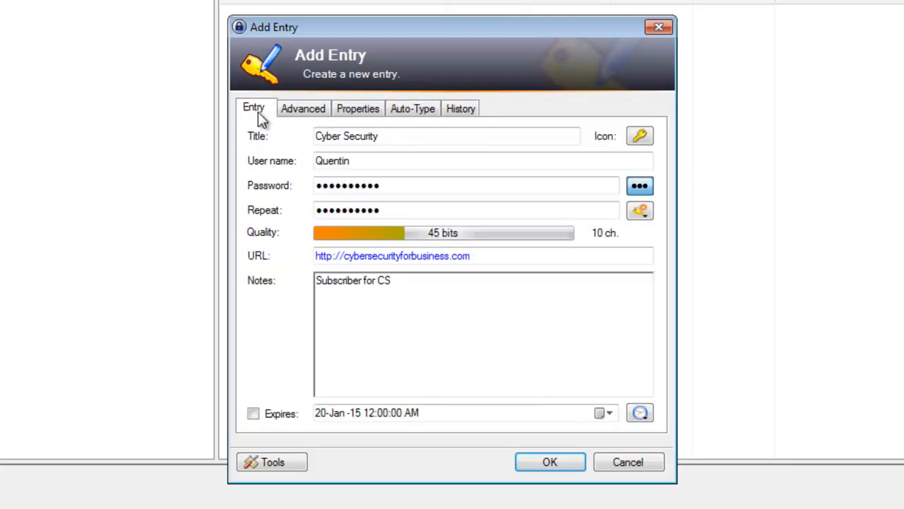
left_click(553, 462)
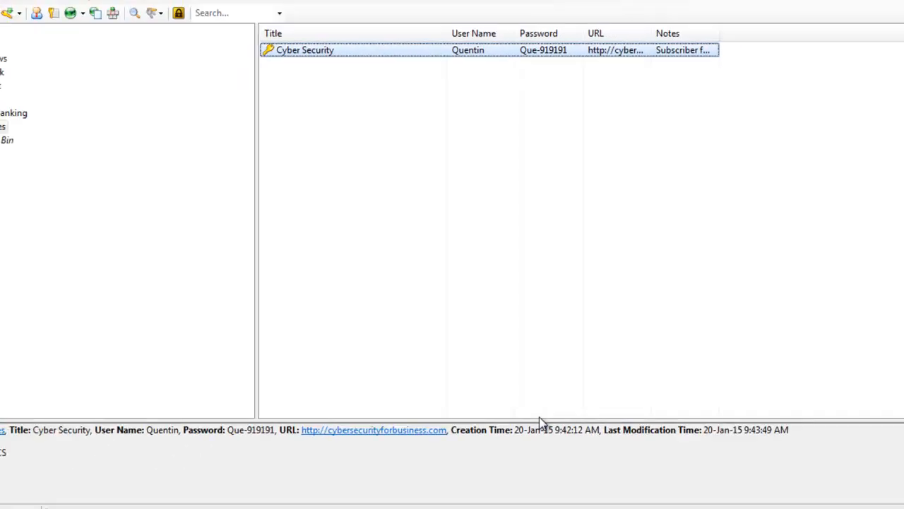
Step: Save the database, then open the site's login form with the username field focused
left_click(43, 39)
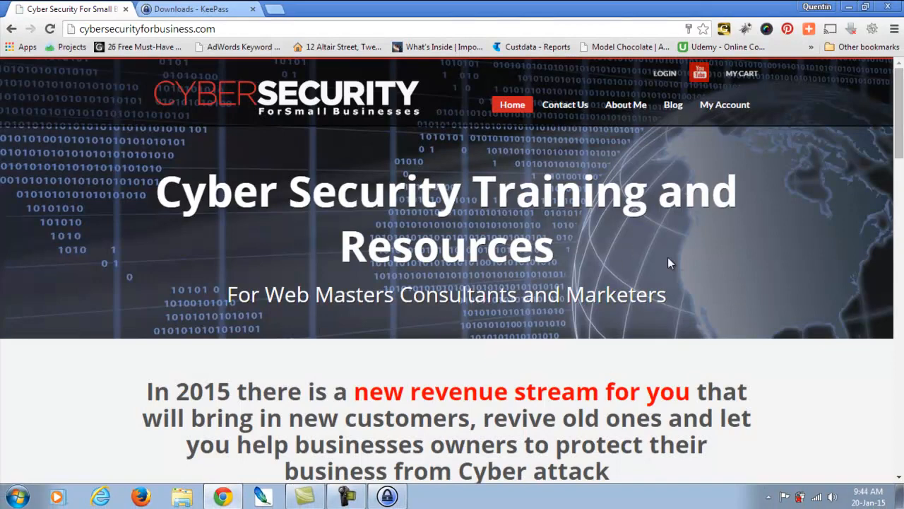
left_click(666, 76)
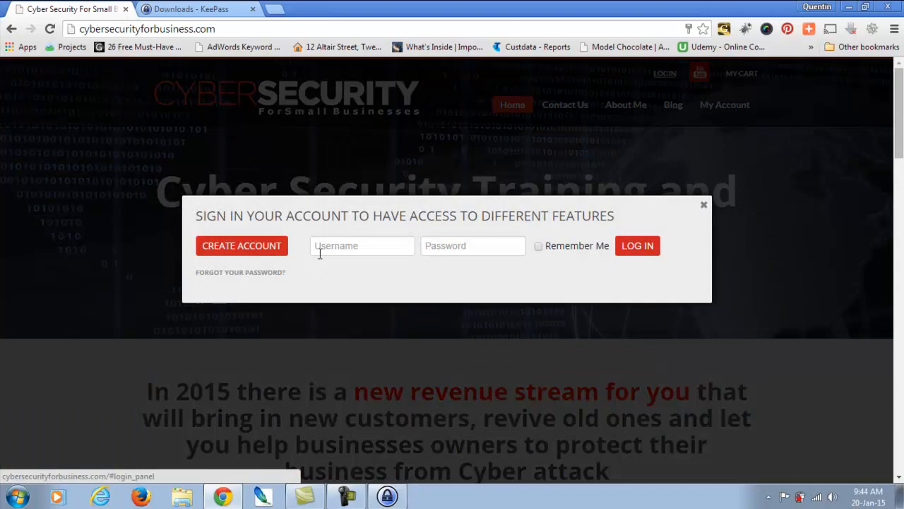
left_click(319, 252)
Step: Auto-Type the Cyber Security entry's credentials from KeePass into the login form
key("alt+Tab")
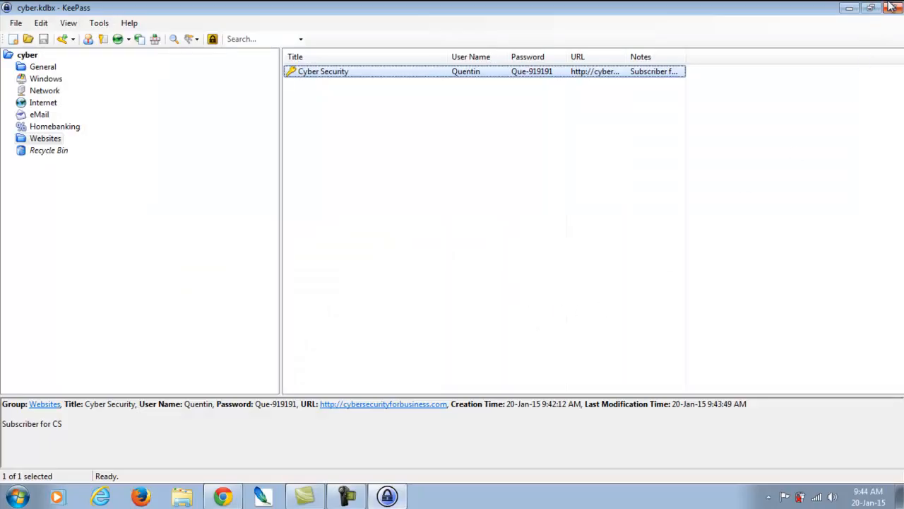
left_click(873, 8)
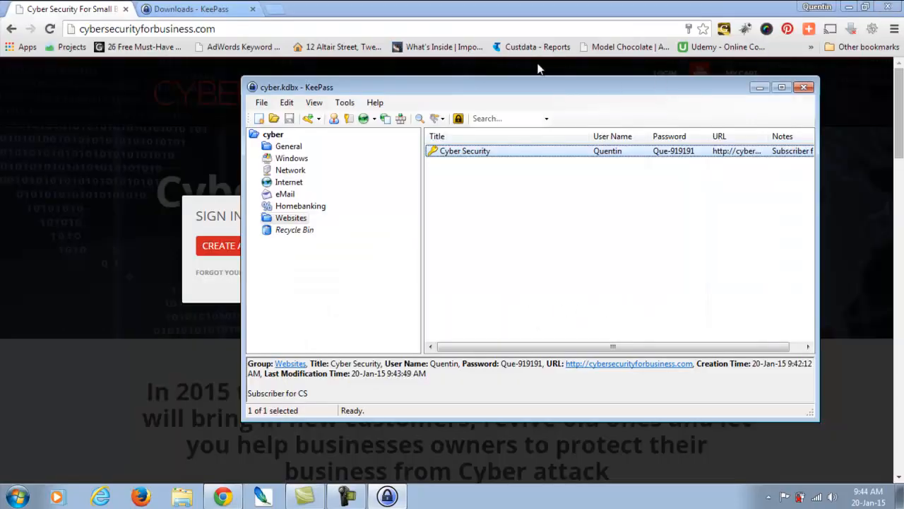
left_click_drag(541, 84, 671, 99)
right_click(585, 165)
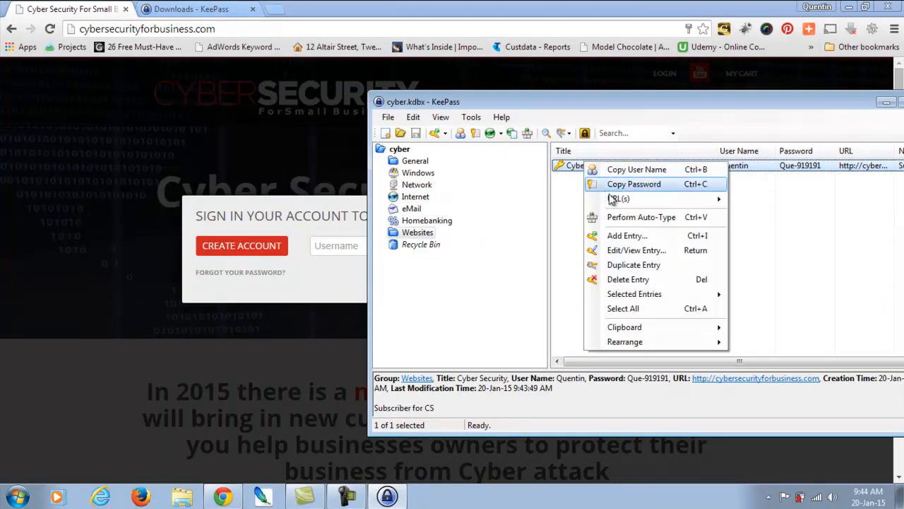
left_click(624, 218)
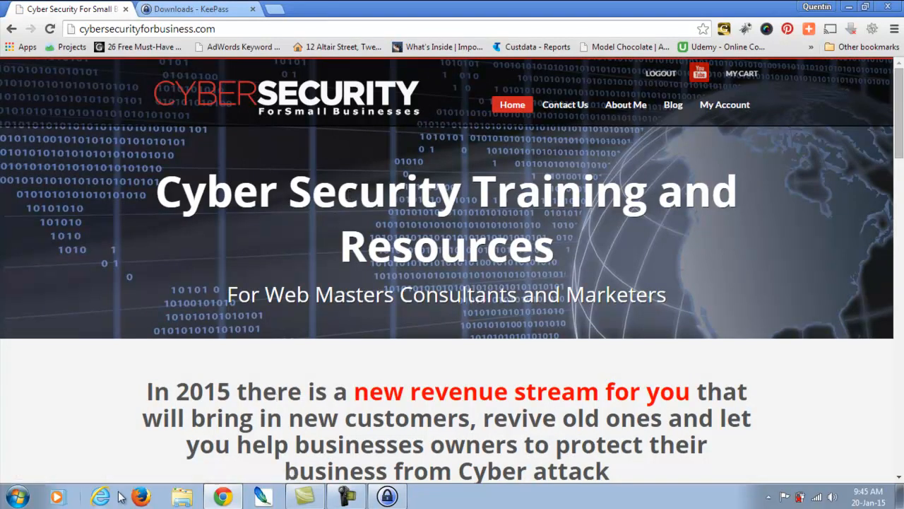
Step: Launch Notepad from the Start menu and check its Edit menu for anything to paste
left_click(18, 495)
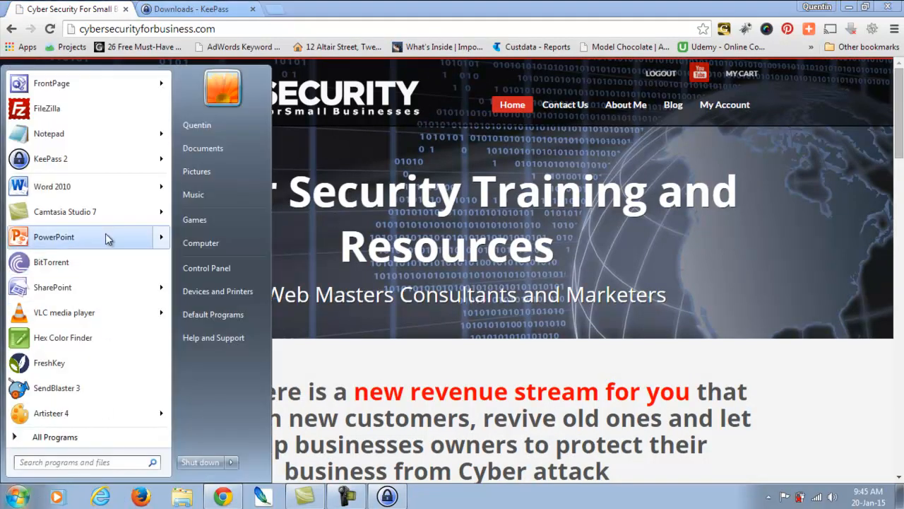
left_click(67, 145)
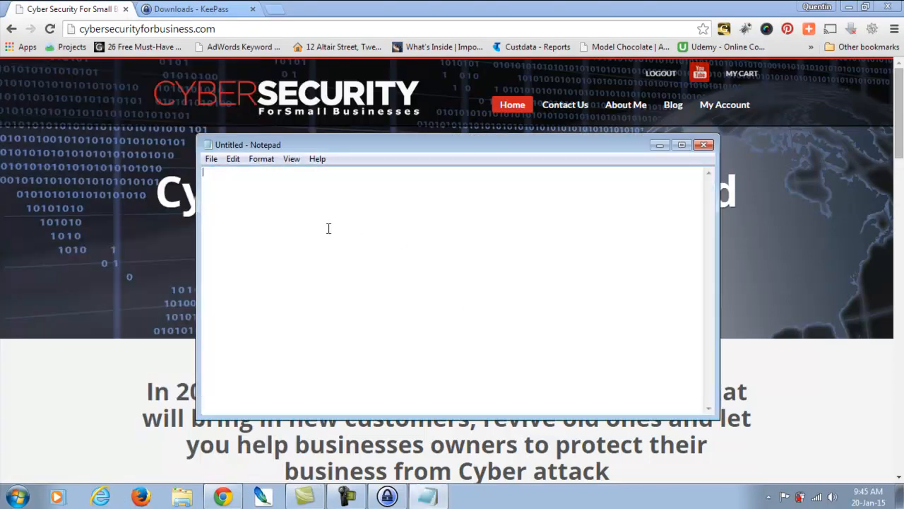
left_click(233, 159)
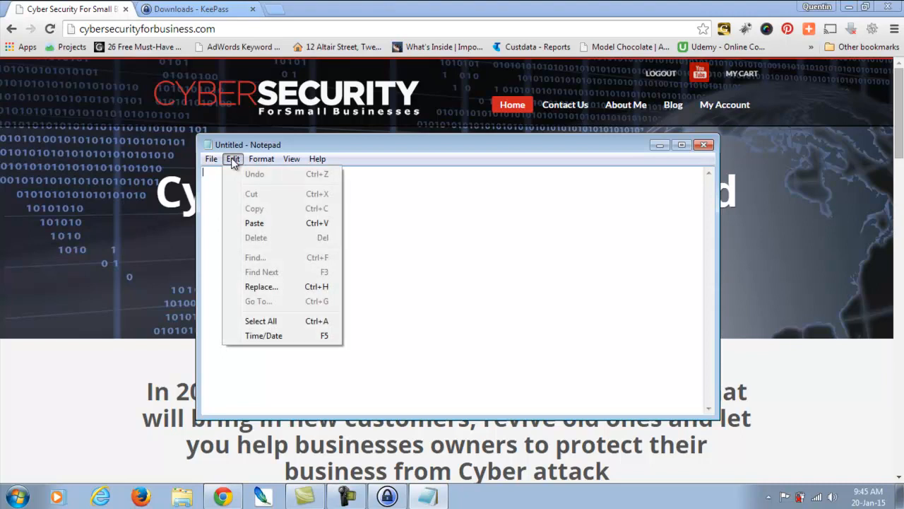
left_click(460, 320)
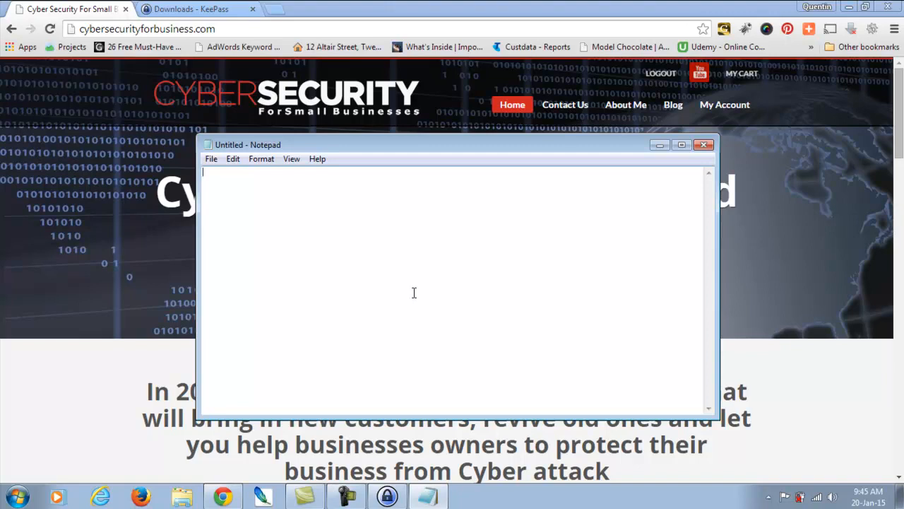
Step: Copy the Cyber Security password from KeePass and paste it into Notepad
left_click(388, 496)
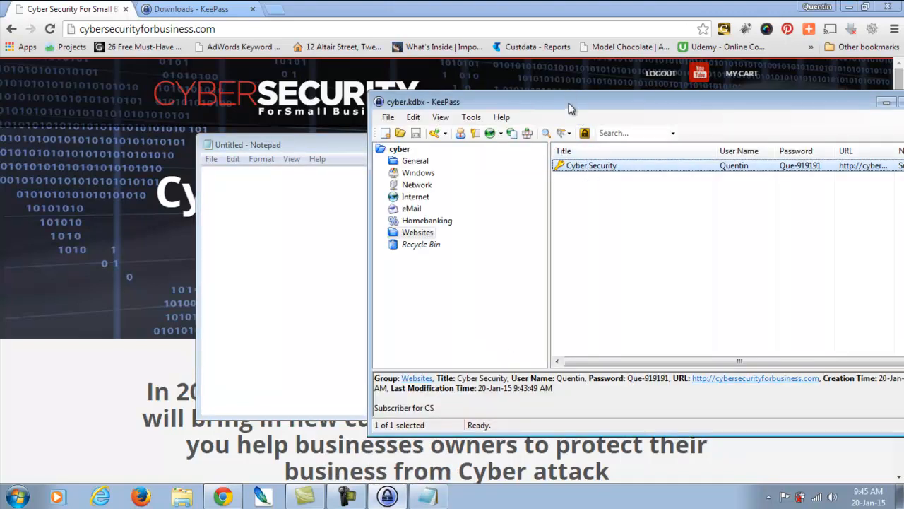
left_click_drag(572, 107, 393, 101)
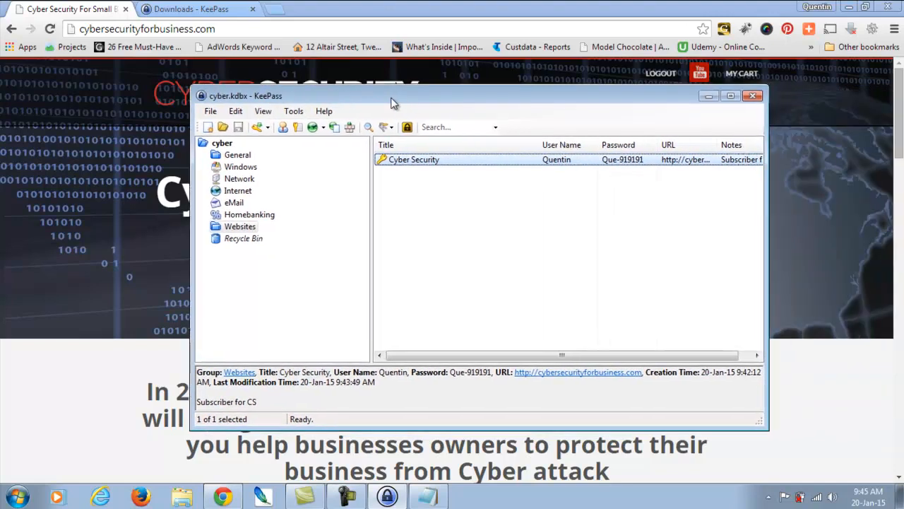
left_click(299, 126)
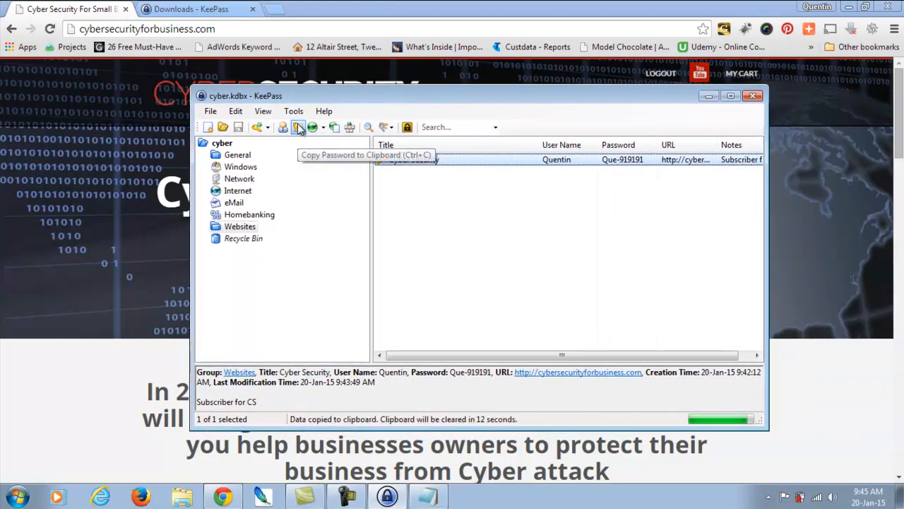
key("alt+Tab")
key("ctrl+v")
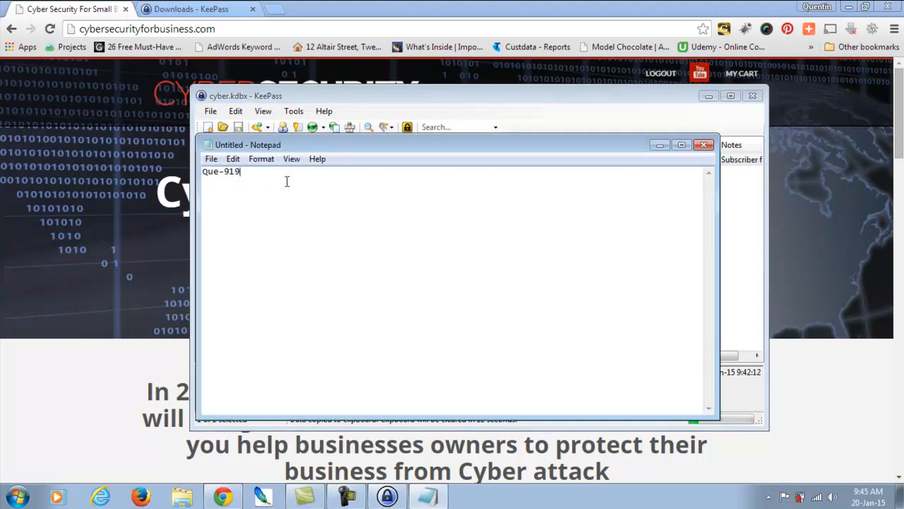
Step: Delete the pasted password and confirm Paste is unavailable once KeePass clears the clipboard
left_click_drag(260, 173, 164, 178)
key("Delete")
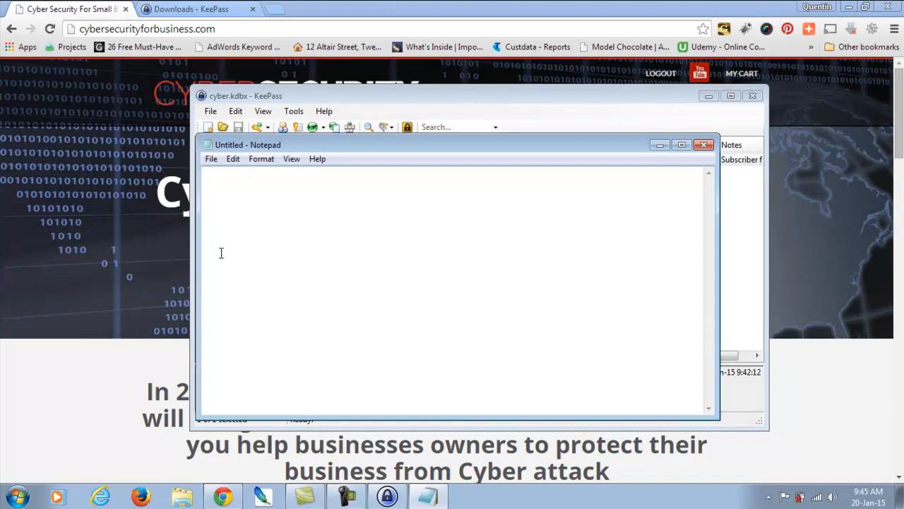
left_click(232, 159)
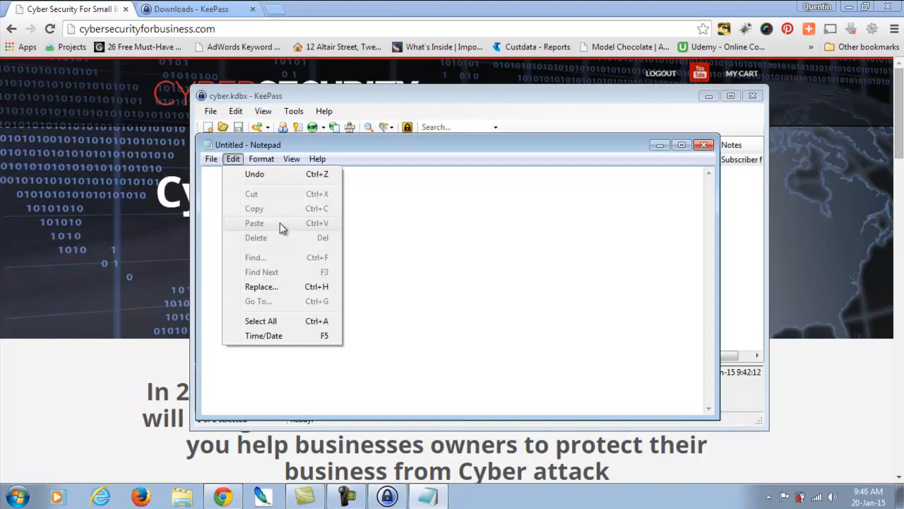
left_click(454, 276)
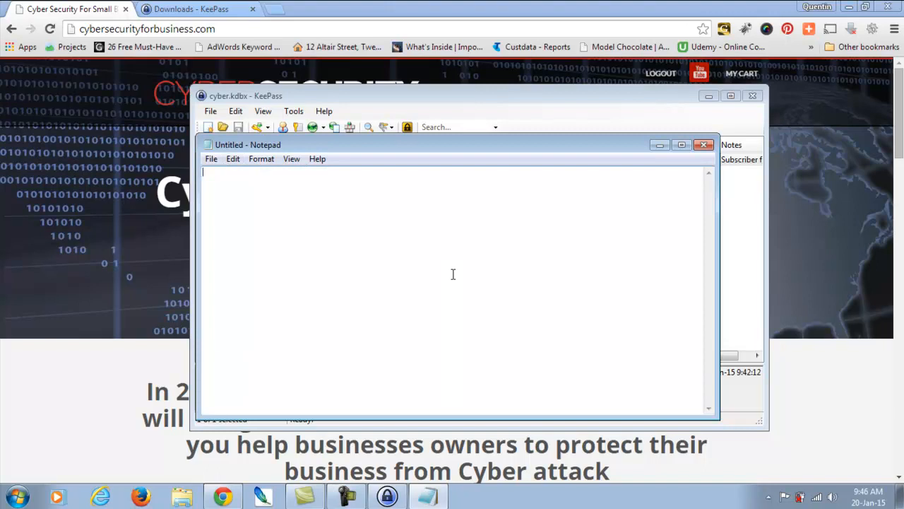
Step: Close the empty untitled Notepad document
left_click(703, 145)
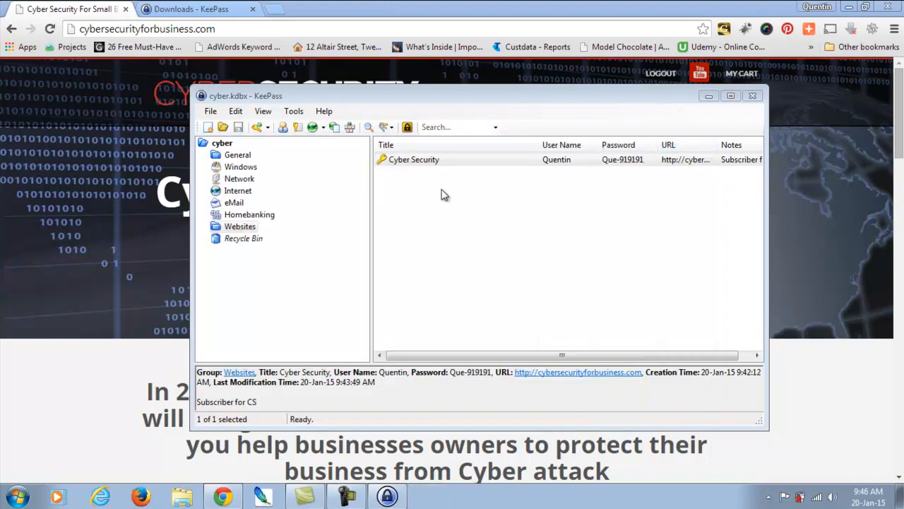